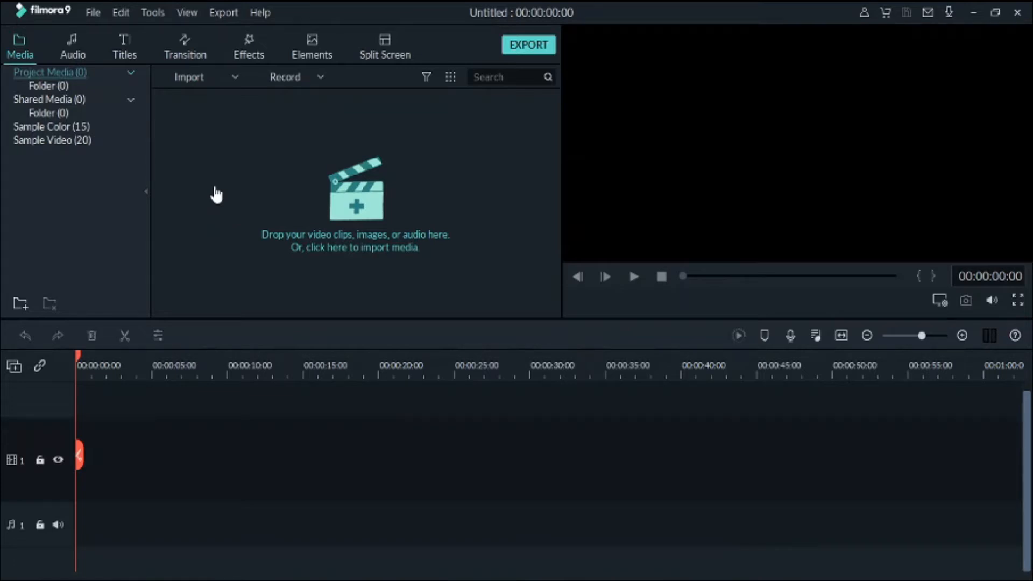
Step: Add the Opener 2 title from the Openers category to video track 2 at the start of the timeline
{"action": "left_click", "coordinate": [129, 46]}
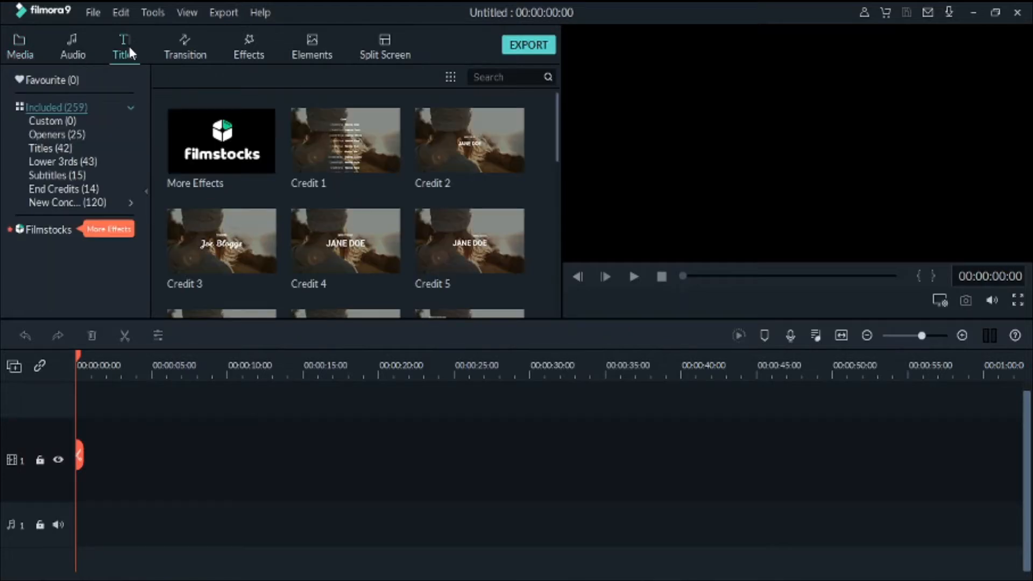
{"action": "left_click", "coordinate": [54, 136]}
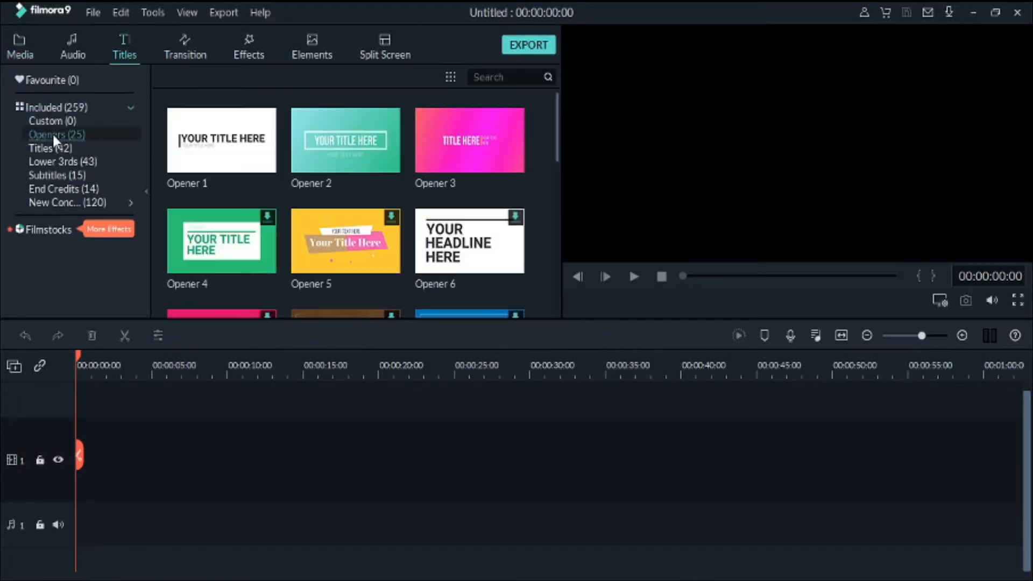
{"action": "mouse_move", "coordinate": [350, 130]}
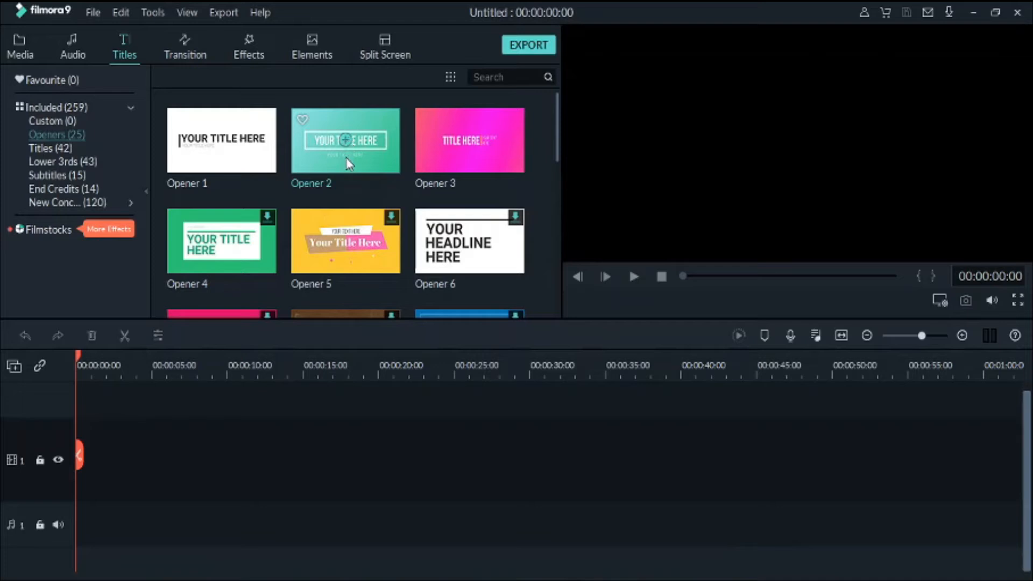
{"action": "left_click_drag", "start_coordinate": [344, 160], "coordinate": [118, 405]}
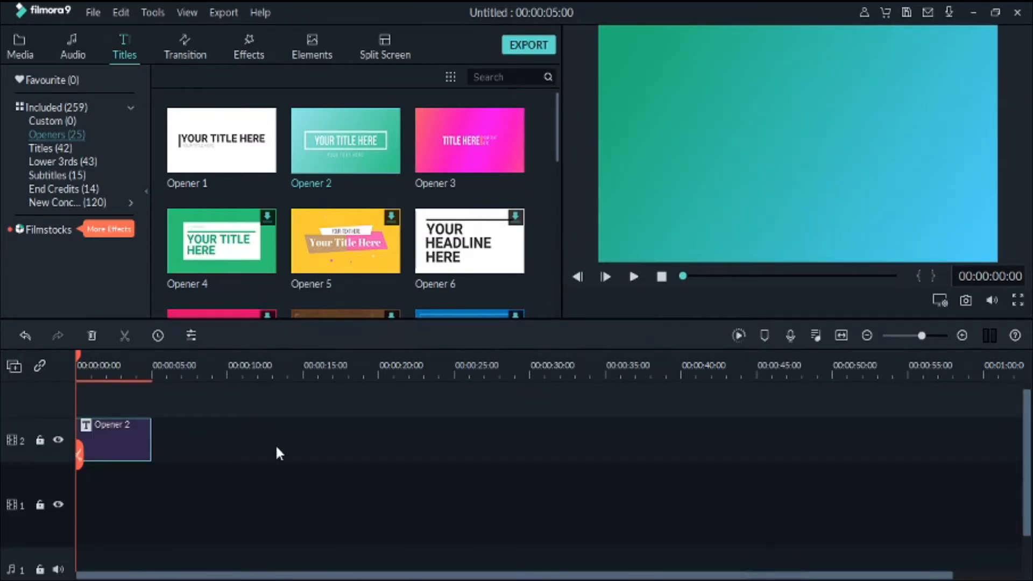
Step: In the title's advanced text editor, delete both preset video layers and the smaller "YOUR TEXT HERE" text layer
{"action": "double_click", "coordinate": [118, 441]}
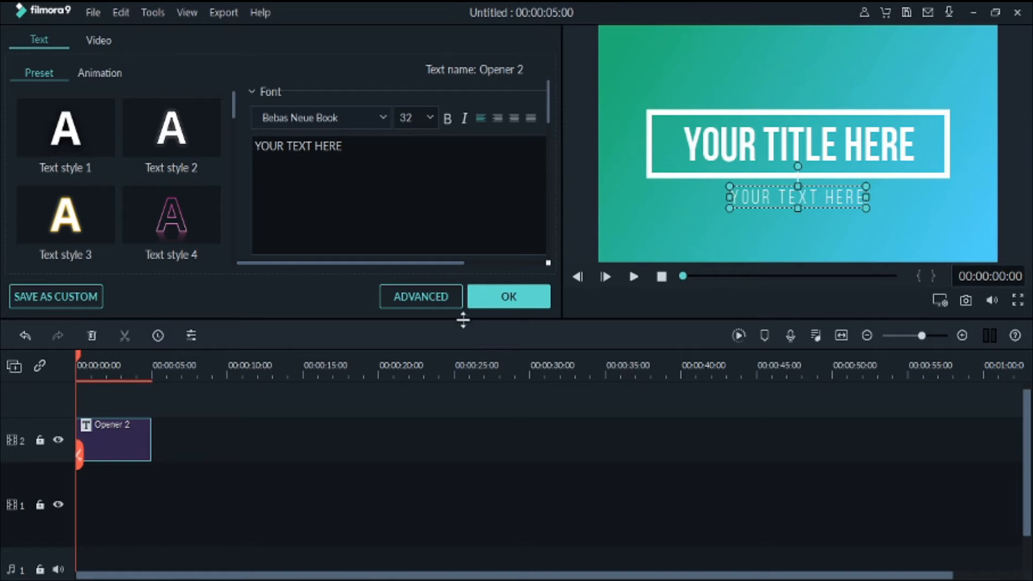
{"action": "left_click", "coordinate": [418, 297]}
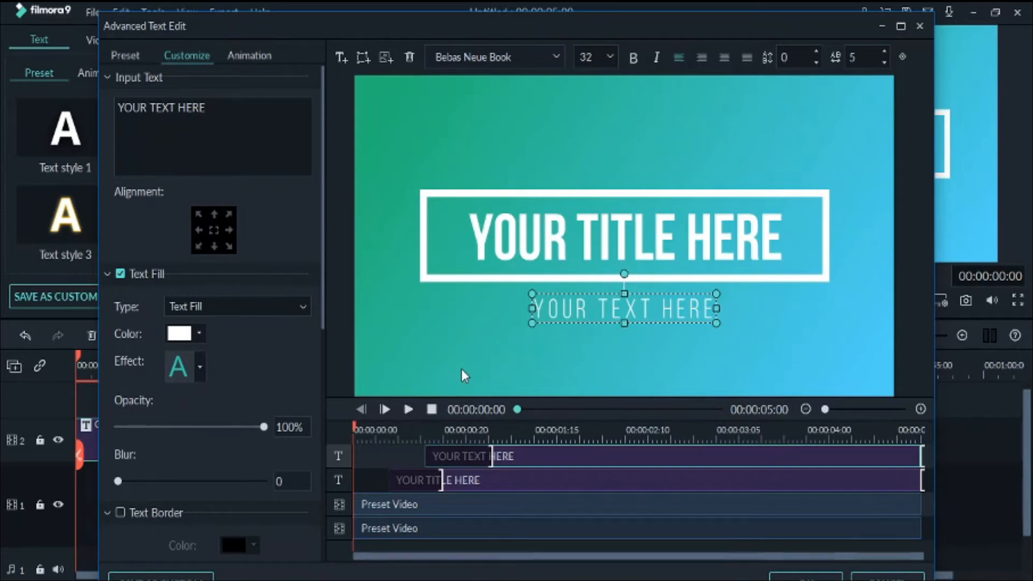
{"action": "left_click", "coordinate": [477, 529]}
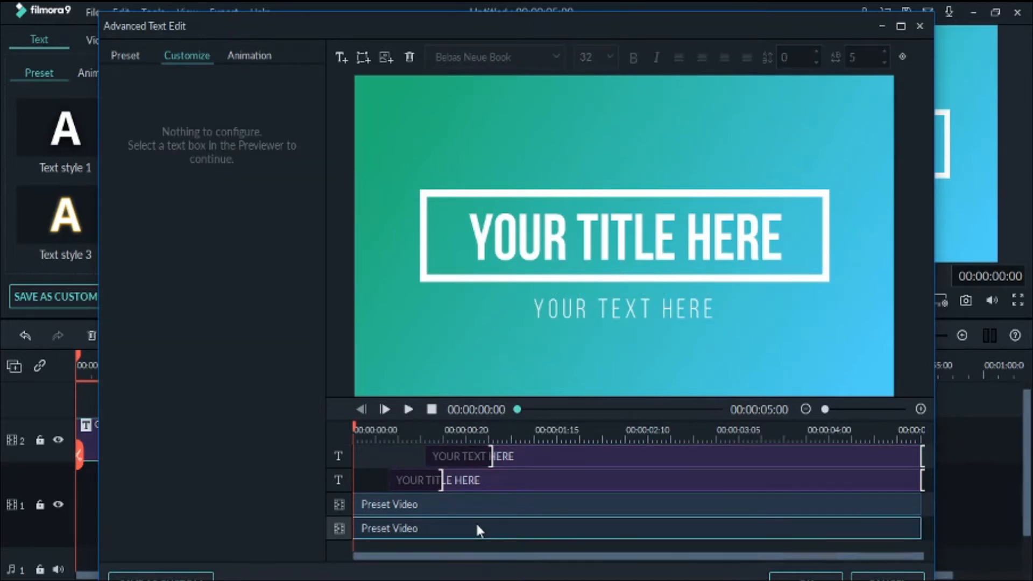
{"action": "left_click", "coordinate": [412, 58]}
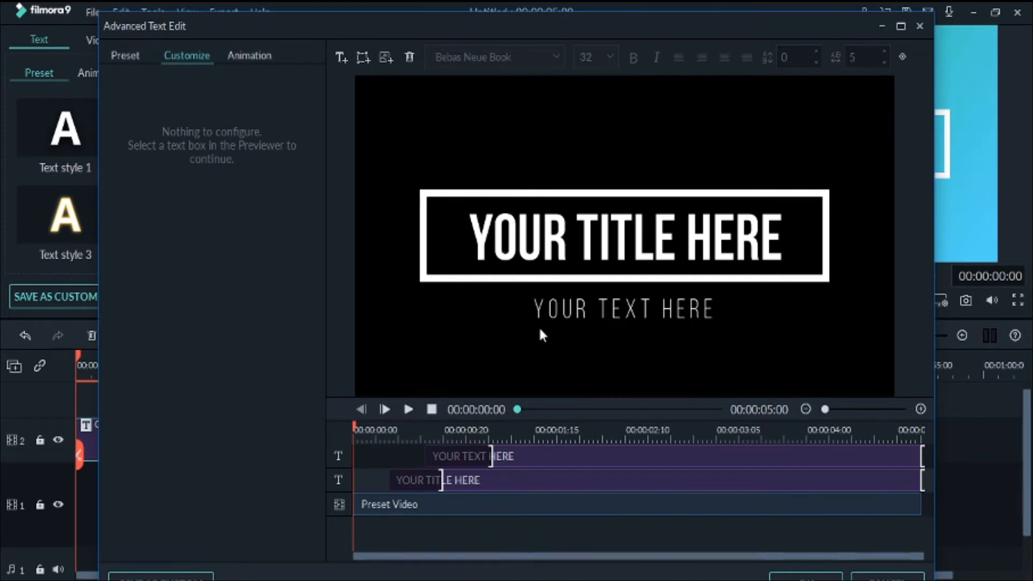
{"action": "left_click", "coordinate": [462, 503]}
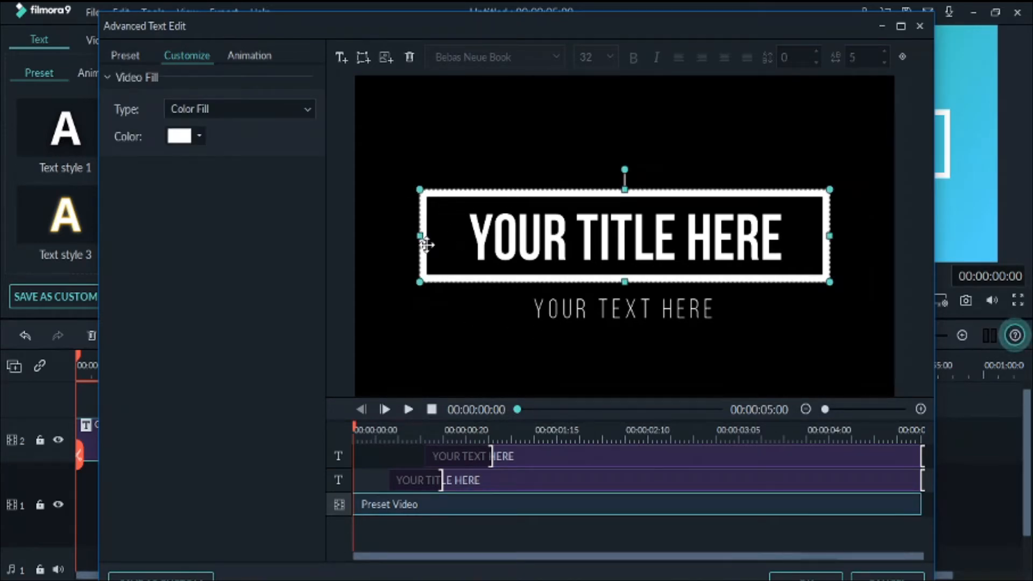
{"action": "left_click", "coordinate": [410, 57]}
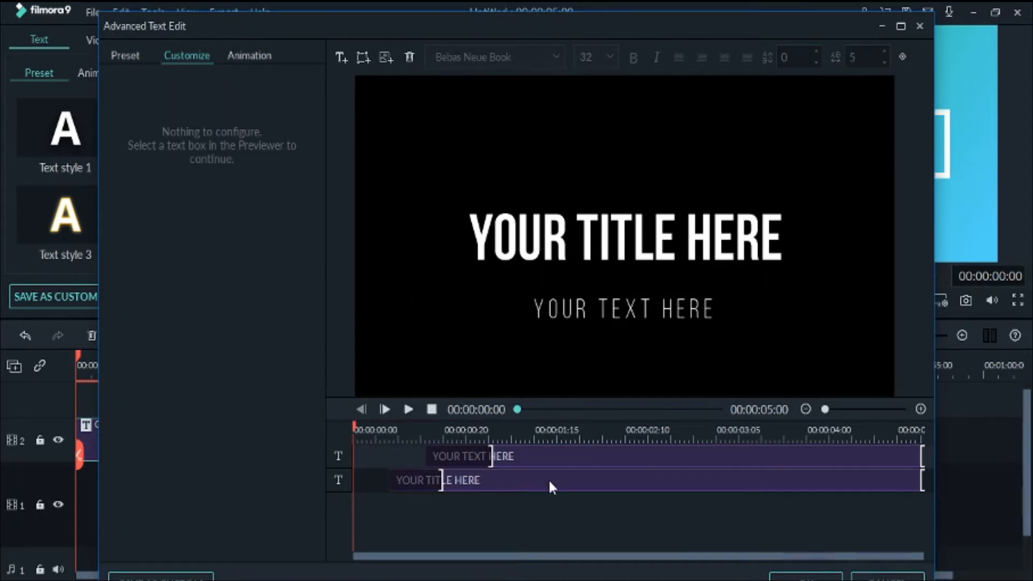
{"action": "left_click", "coordinate": [587, 306]}
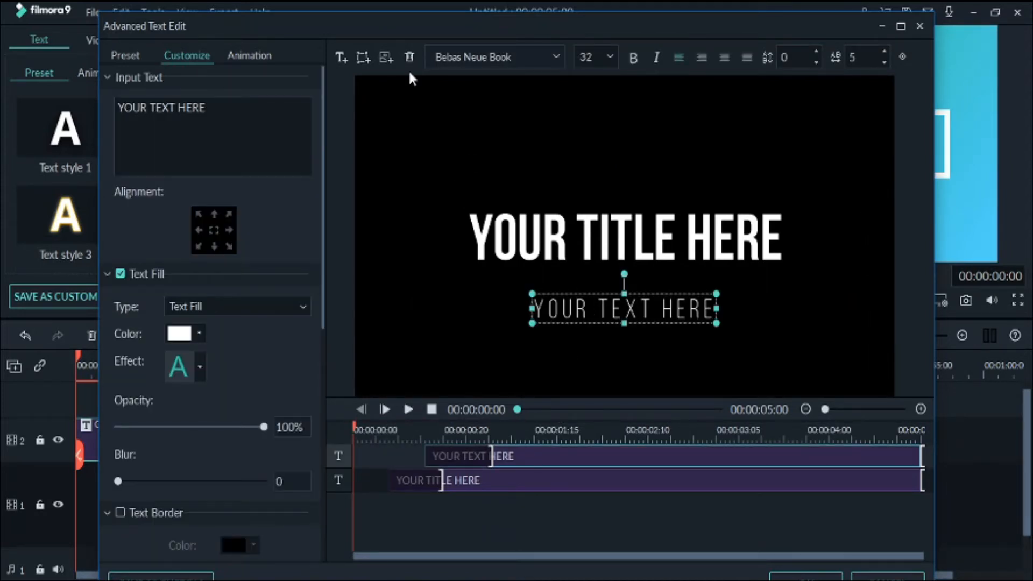
{"action": "left_click", "coordinate": [409, 56]}
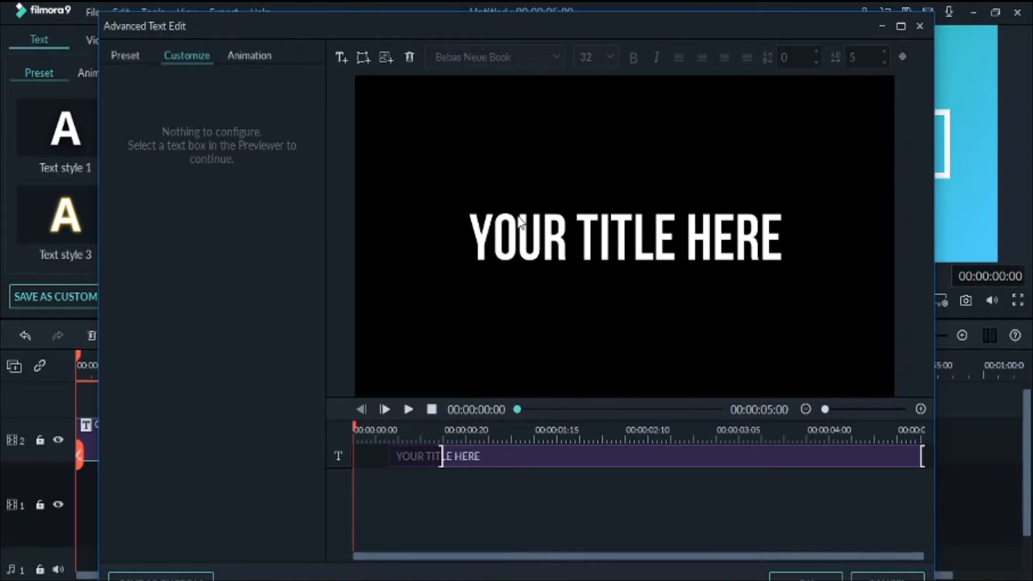
Step: Replace the remaining title placeholder text with "Smoke text"
{"action": "left_click", "coordinate": [608, 234]}
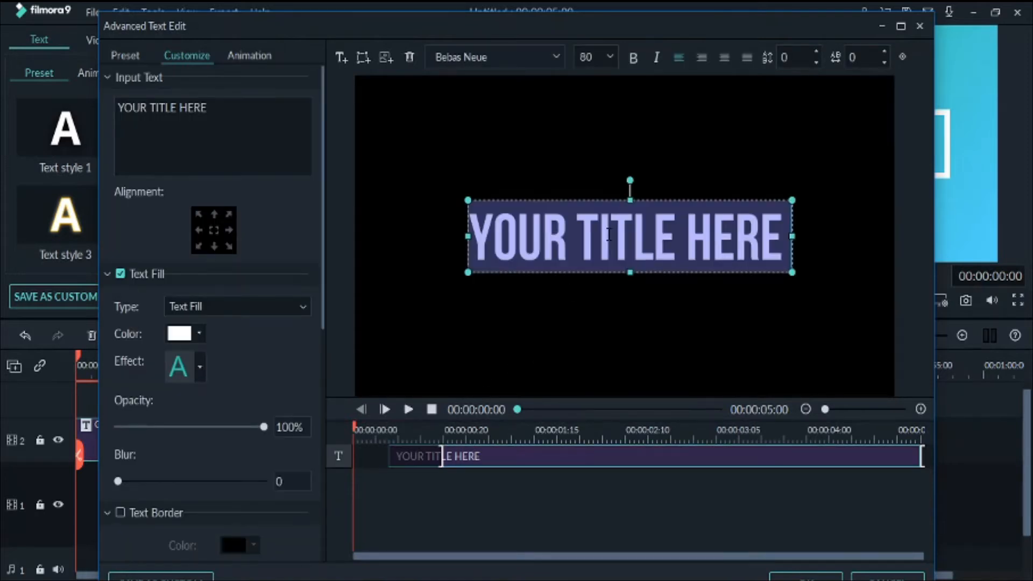
{"action": "type", "text": "Sm"}
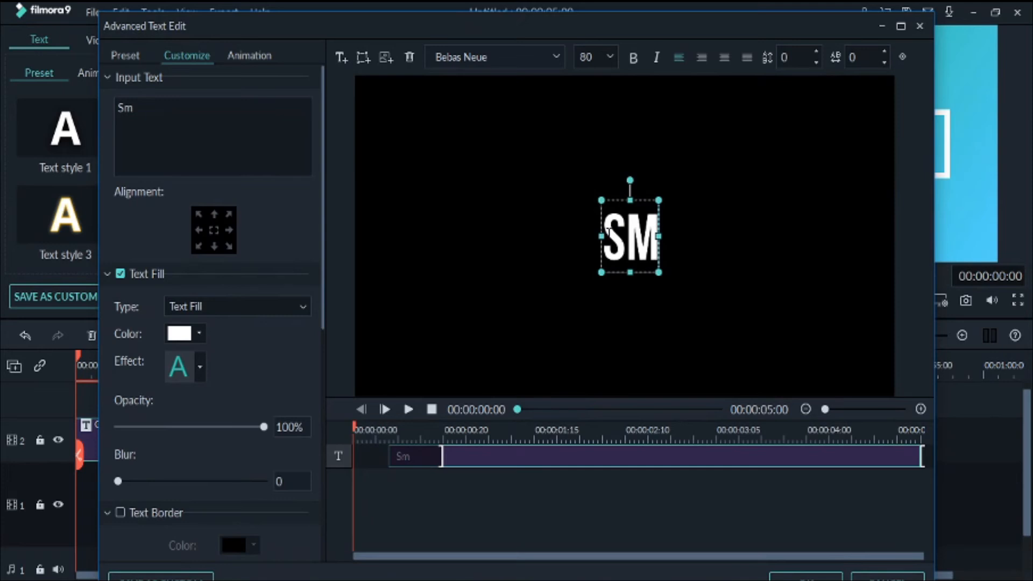
{"action": "type", "text": "oke text"}
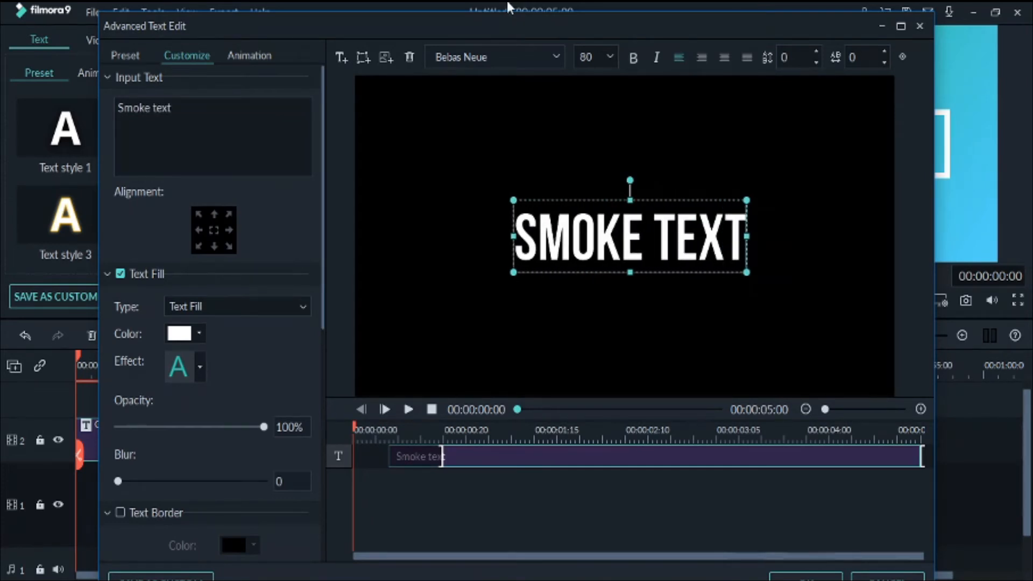
Step: Set the font of the "Smoke text" title to Yellowtail and lower its fill opacity to 60%
{"action": "left_click", "coordinate": [556, 55]}
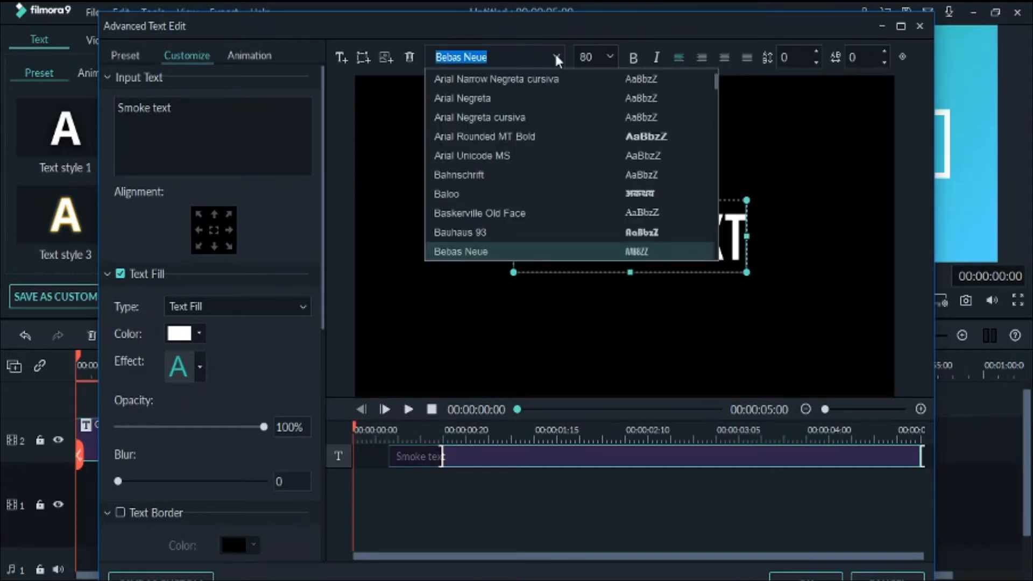
{"action": "left_click_drag", "start_coordinate": [716, 81], "coordinate": [712, 253]}
{"action": "left_click", "coordinate": [533, 101]}
{"action": "left_click", "coordinate": [647, 202]}
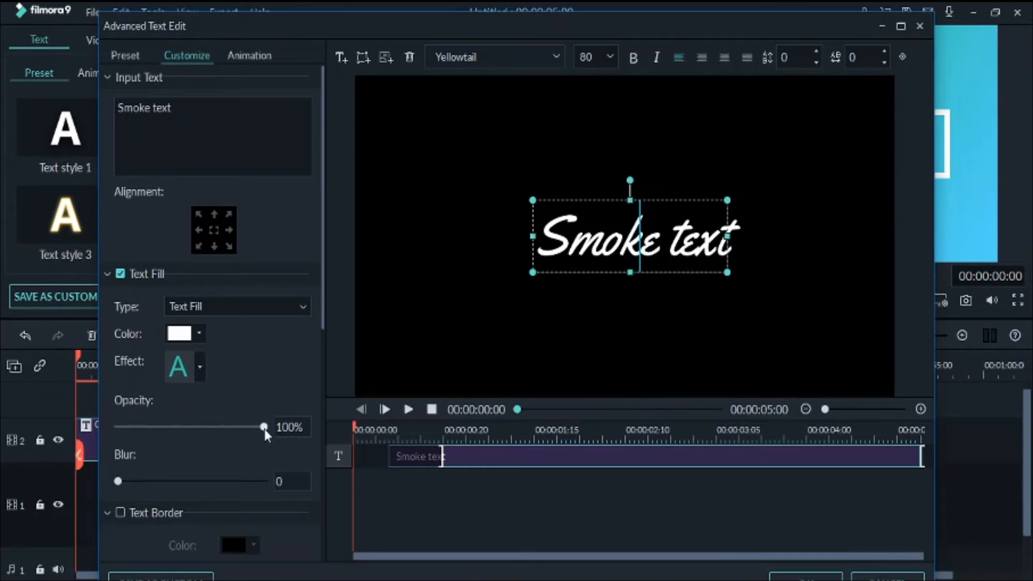
{"action": "left_click_drag", "start_coordinate": [264, 427], "coordinate": [207, 427]}
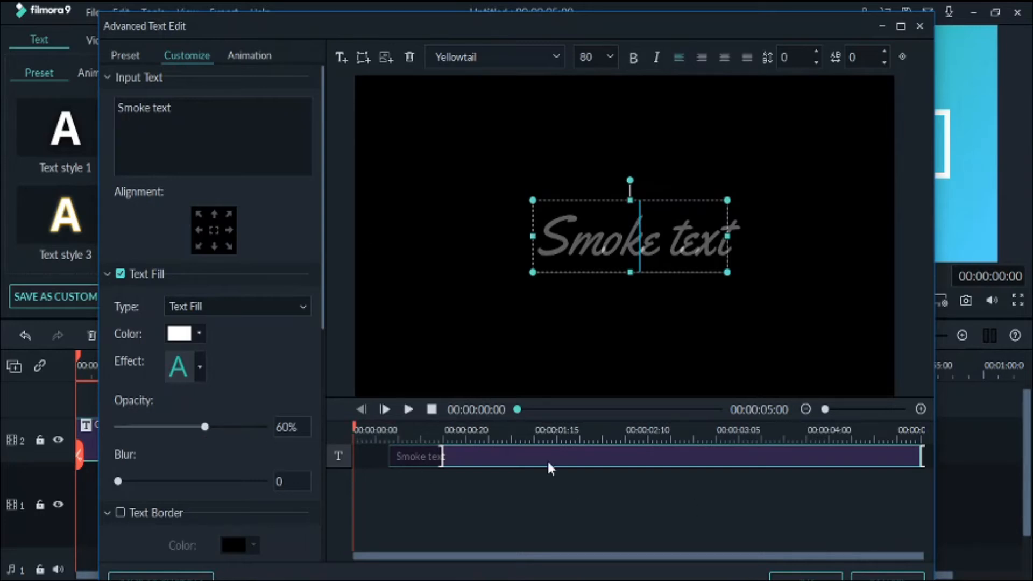
Step: Apply the LinearWipe animation to the "Smoke text" title, adjust its timing in the text timeline, and accept the edits
{"action": "left_click", "coordinate": [245, 55]}
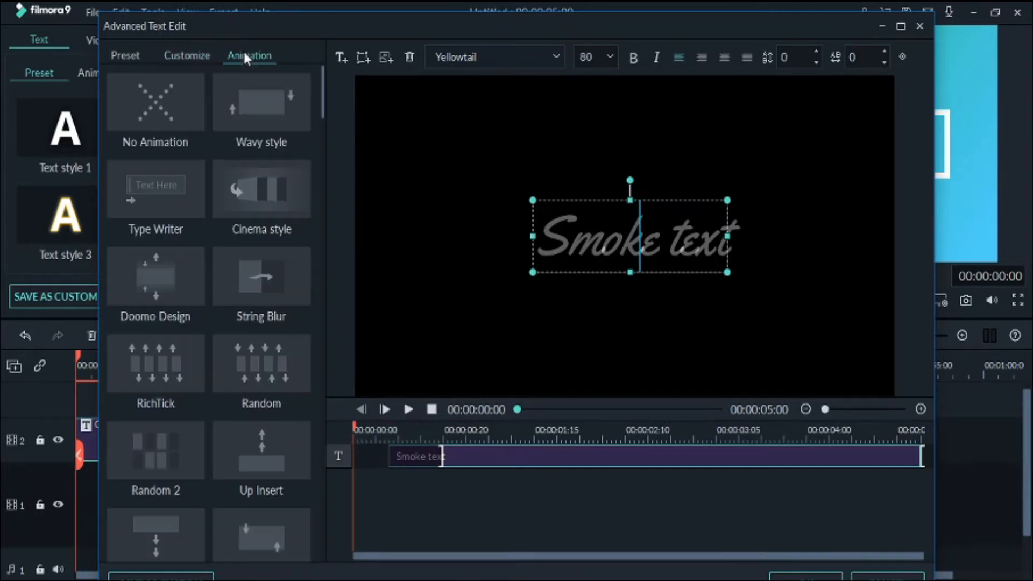
{"action": "left_click_drag", "start_coordinate": [324, 86], "coordinate": [326, 193]}
{"action": "left_click", "coordinate": [150, 378]}
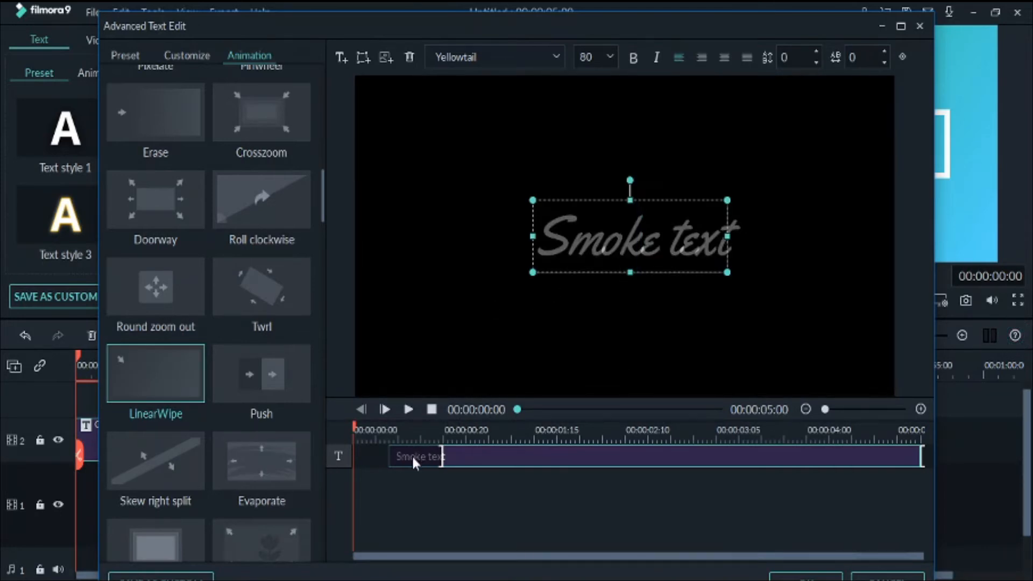
{"action": "left_click", "coordinate": [369, 456]}
{"action": "left_click_drag", "start_coordinate": [370, 456], "coordinate": [606, 459]}
{"action": "left_click", "coordinate": [802, 577]}
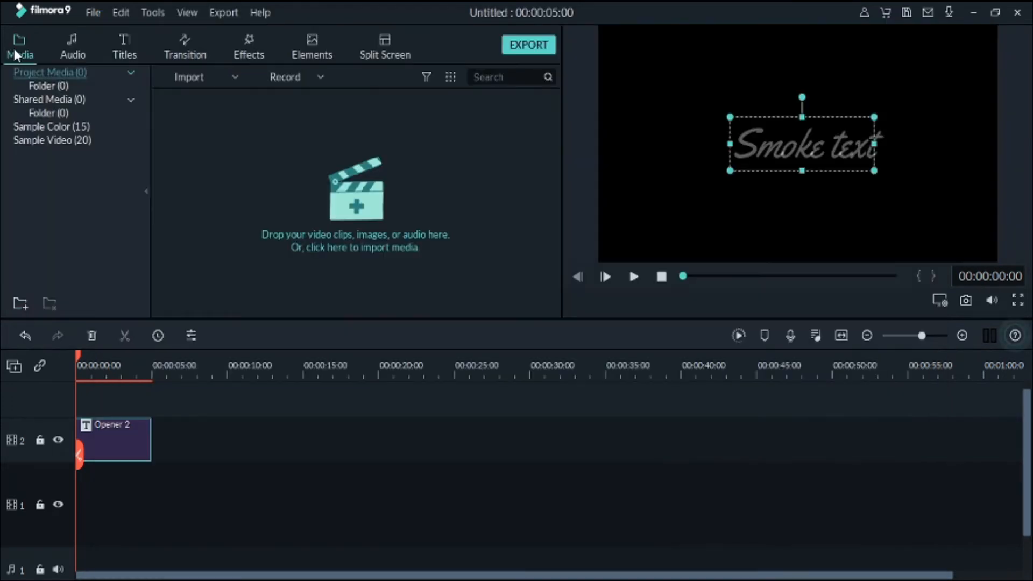
Step: Import the copyright-free-smoke_pass_720p video and place it at the start of video track 1
{"action": "left_click", "coordinate": [202, 79]}
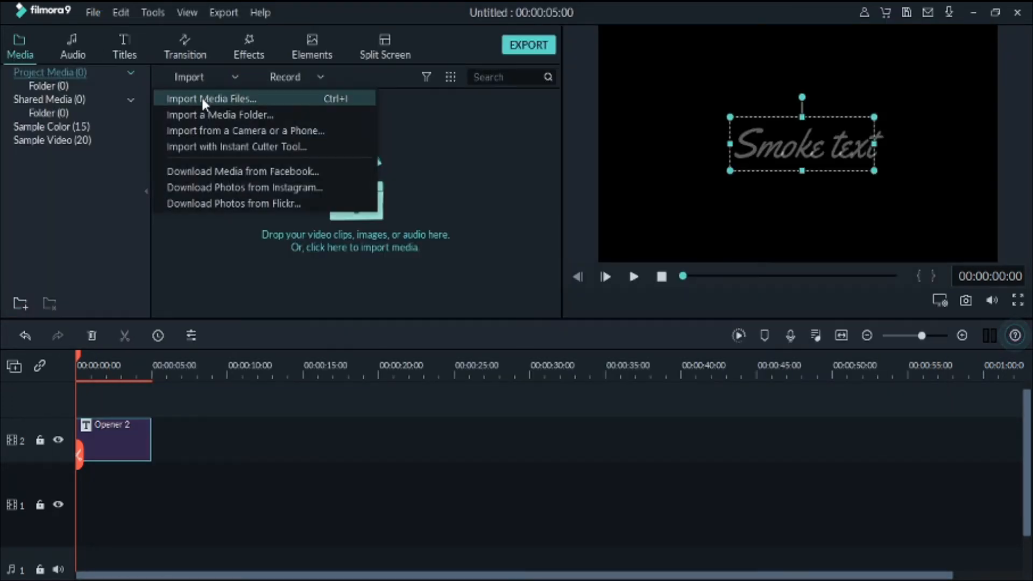
{"action": "left_click", "coordinate": [200, 98]}
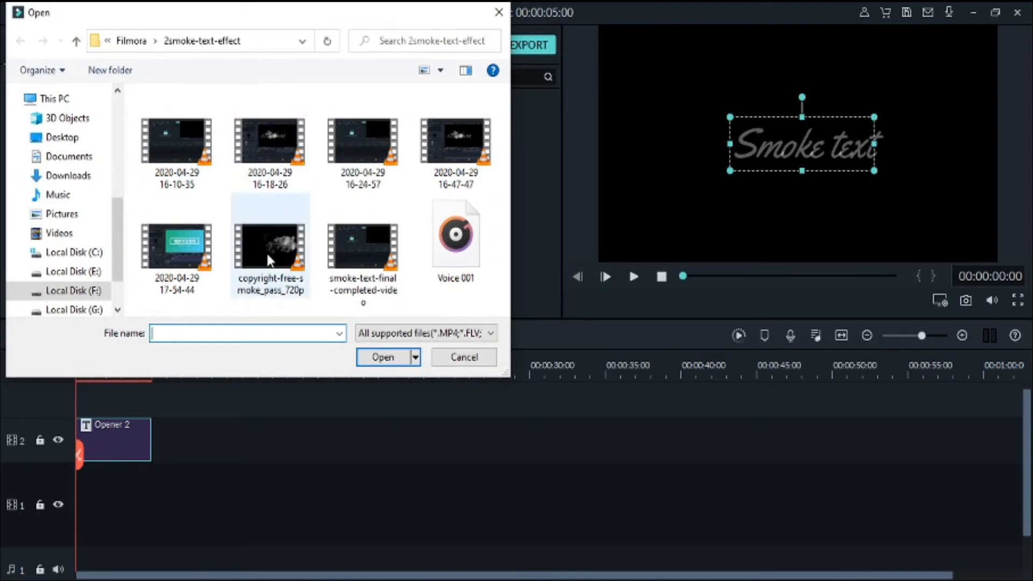
{"action": "double_click", "coordinate": [269, 257]}
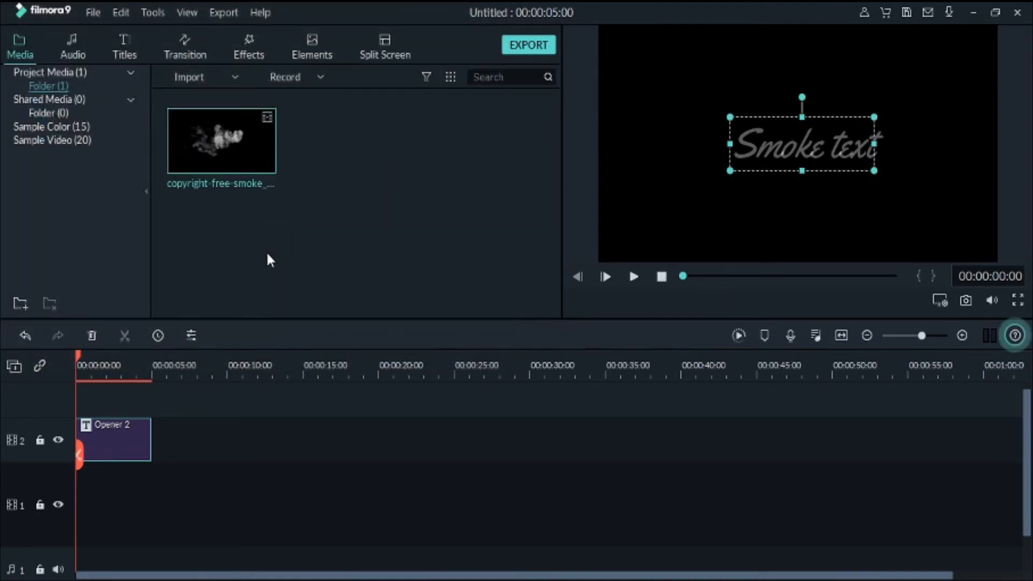
{"action": "left_click_drag", "start_coordinate": [260, 152], "coordinate": [72, 509]}
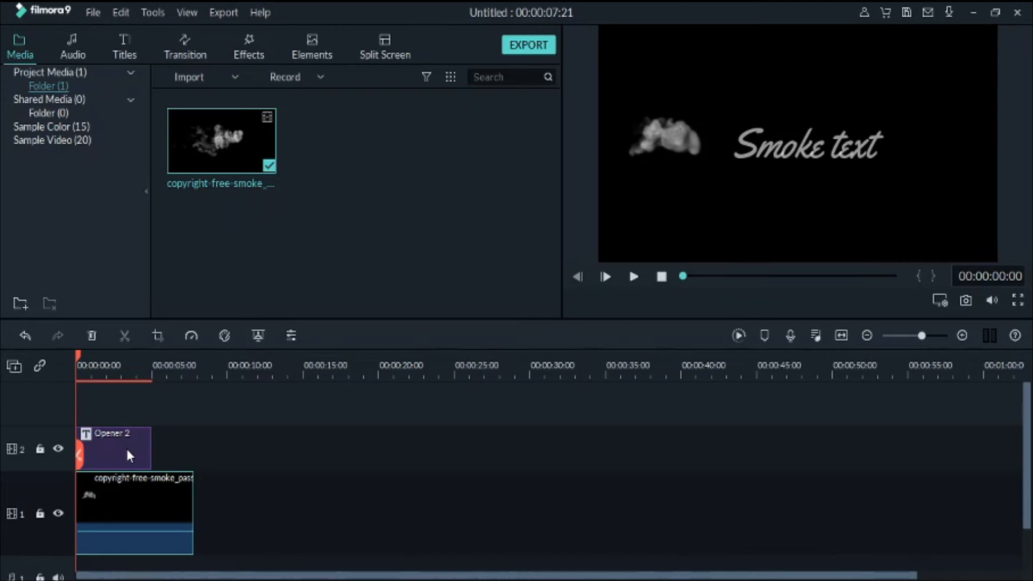
Step: Move the Opener 2 title clip along track 2 so it starts at about 1.8 seconds
{"action": "left_click_drag", "start_coordinate": [247, 356], "coordinate": [560, 384]}
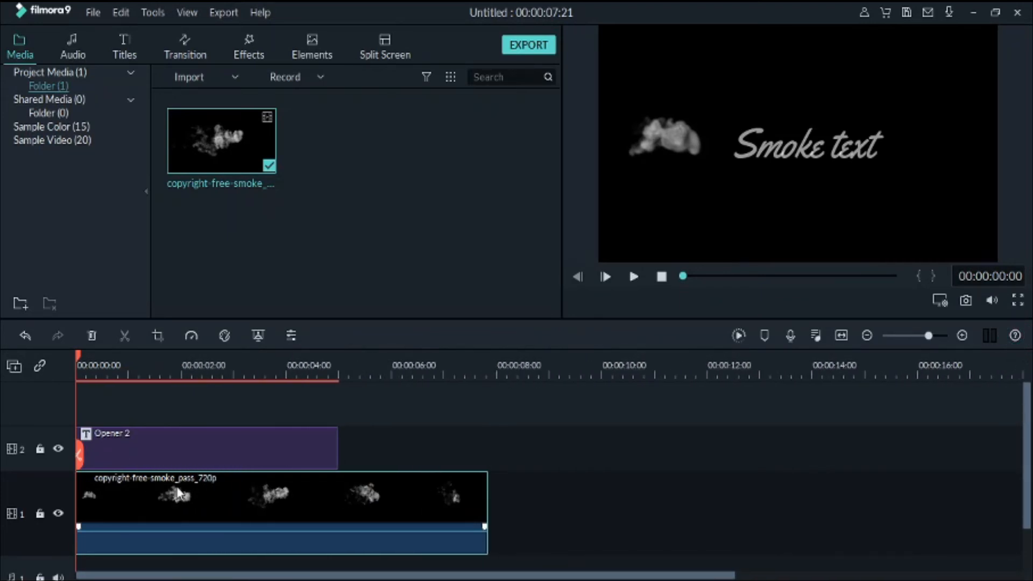
{"action": "left_click", "coordinate": [182, 446]}
{"action": "left_click_drag", "start_coordinate": [183, 444], "coordinate": [278, 441]}
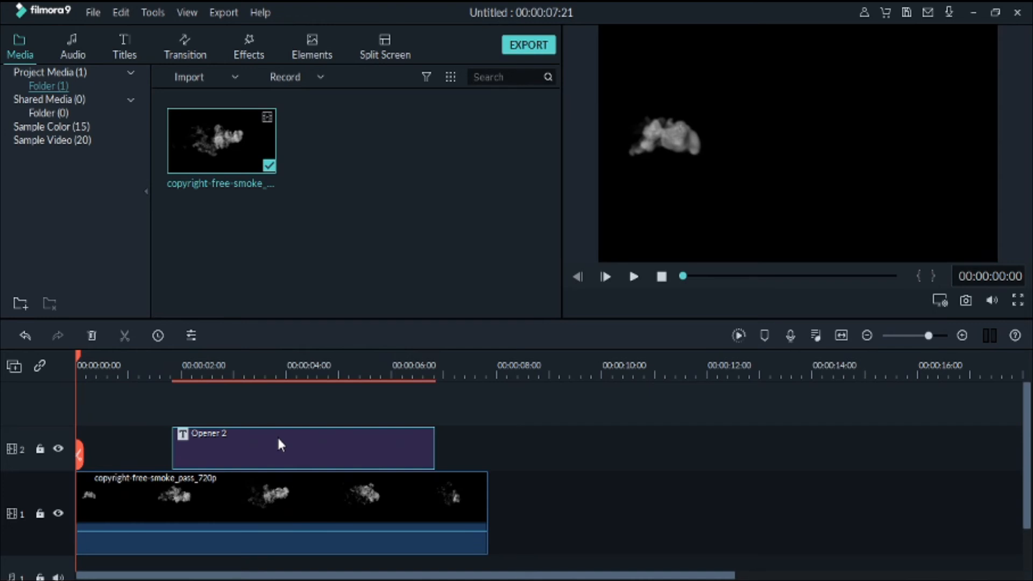
Step: Extend the Opener 2 title clip to the end of the smoke clip and render the timeline preview
{"action": "left_click", "coordinate": [634, 276]}
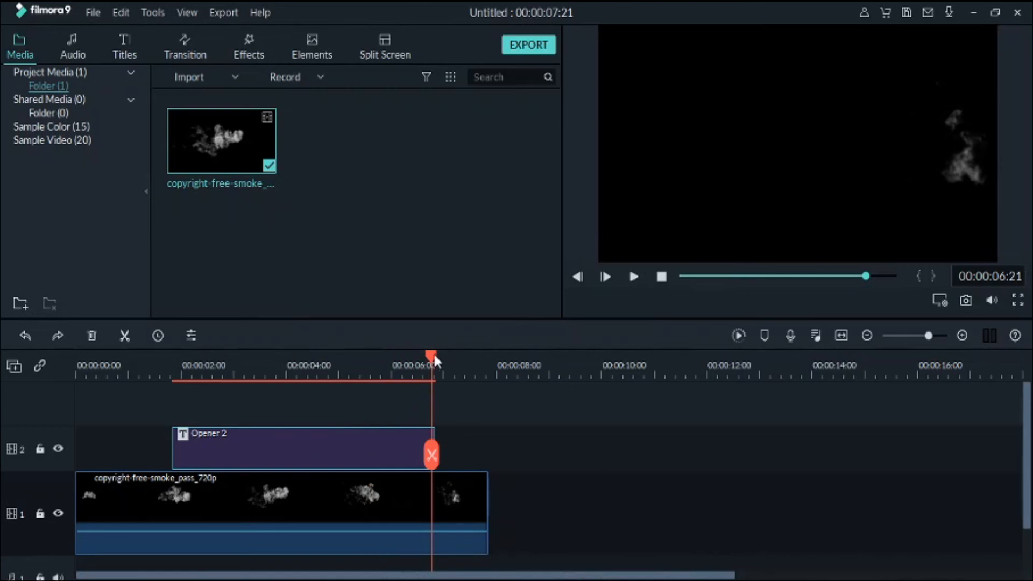
{"action": "left_click_drag", "start_coordinate": [434, 357], "coordinate": [396, 357]}
{"action": "left_click_drag", "start_coordinate": [436, 450], "coordinate": [486, 451]}
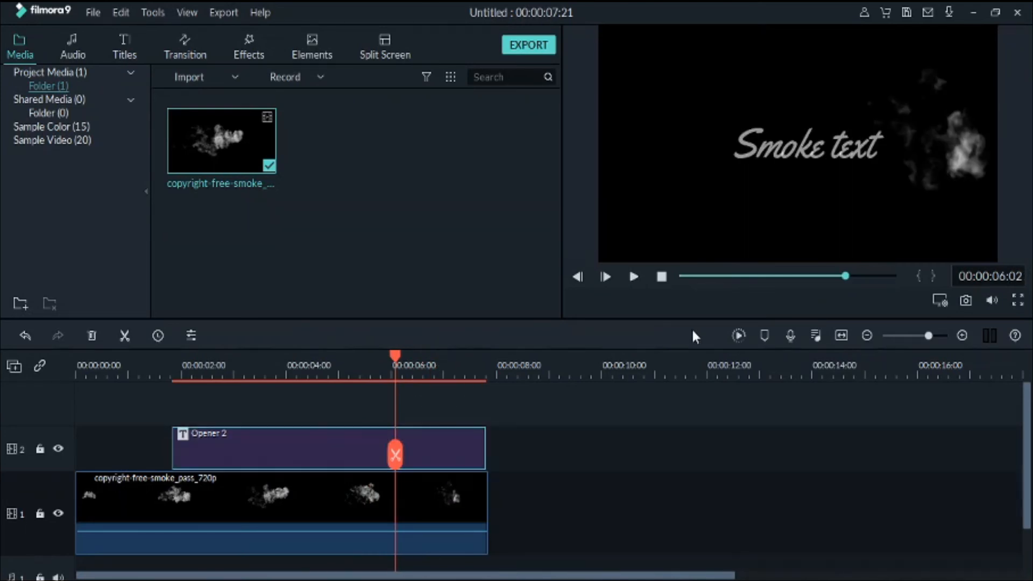
{"action": "left_click", "coordinate": [738, 335]}
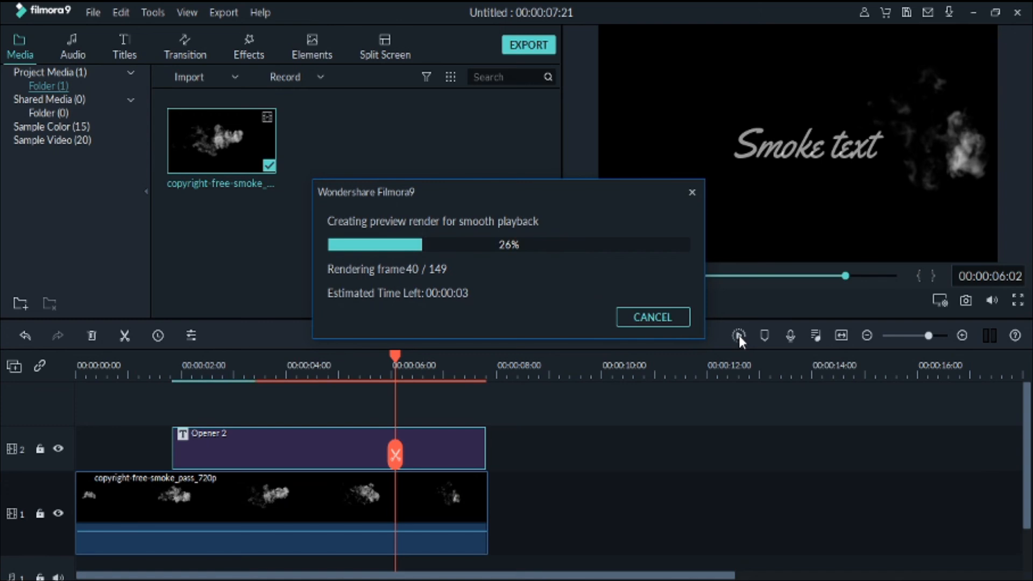
Step: Place the Transition Swoosh sound effect on audio track 1, starting at about 2.9 seconds, and play the sequence from the beginning
{"action": "left_click", "coordinate": [68, 40]}
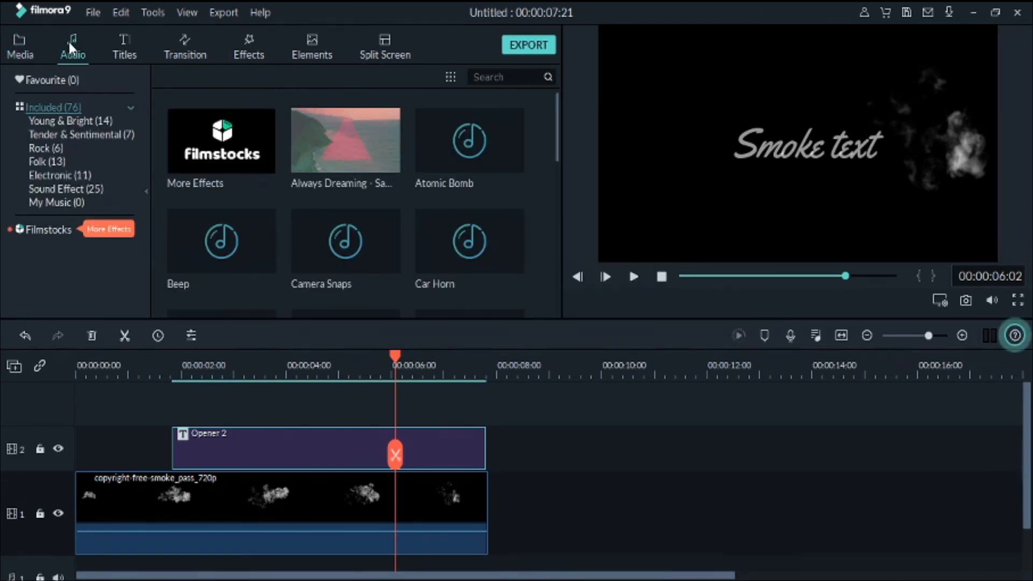
{"action": "left_click", "coordinate": [69, 190]}
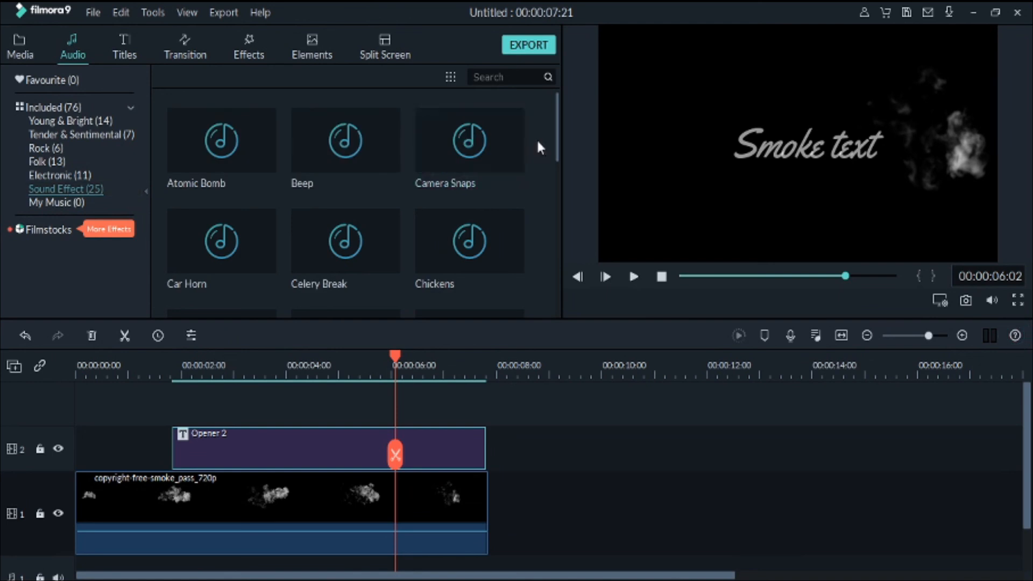
{"action": "left_click_drag", "start_coordinate": [557, 133], "coordinate": [559, 301]}
{"action": "left_click_drag", "start_coordinate": [254, 167], "coordinate": [244, 496]}
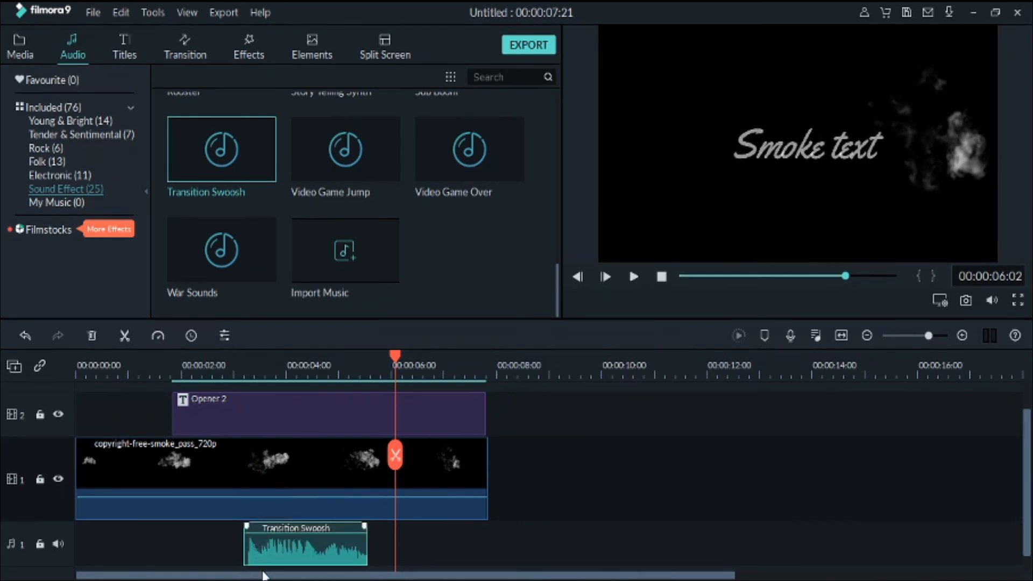
{"action": "left_click_drag", "start_coordinate": [285, 558], "coordinate": [267, 557]}
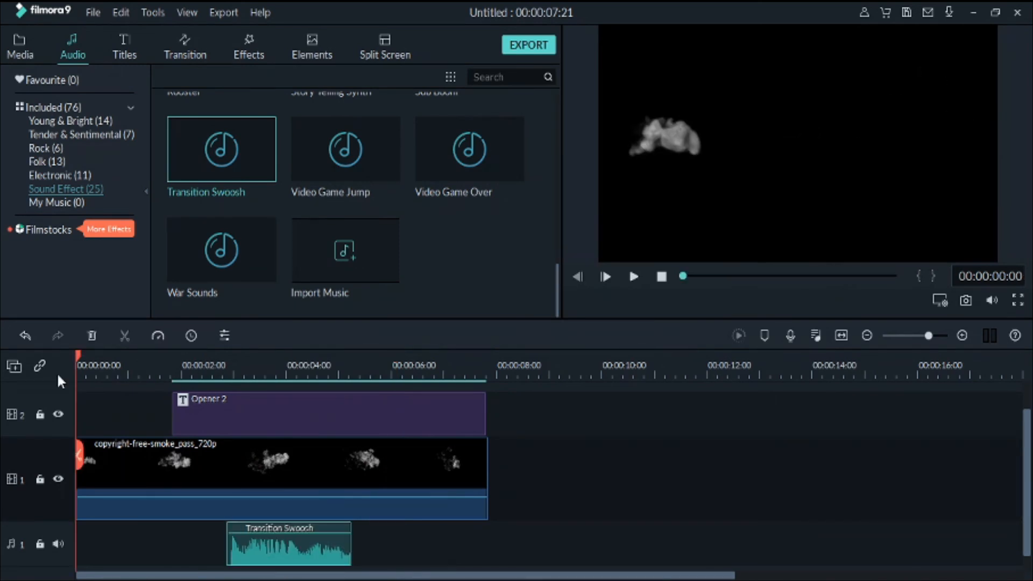
{"action": "key", "text": "space"}
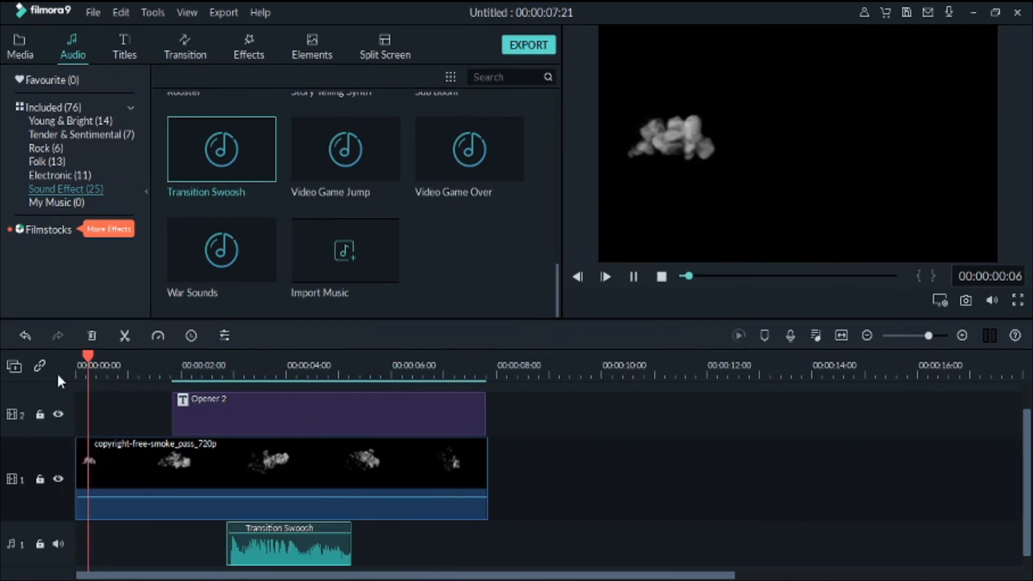